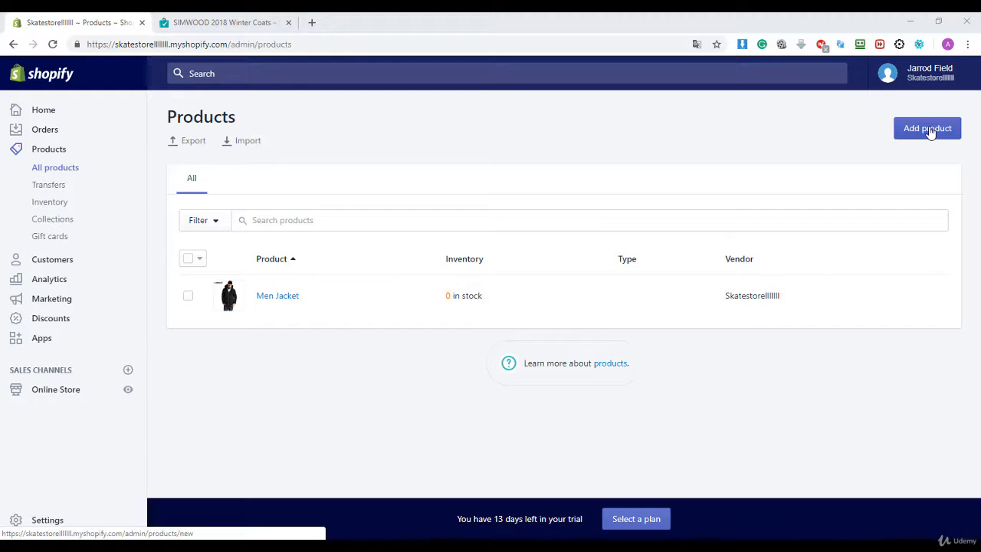
Create a new product titled "Men Shirt" and fill its description with the lorem ipsum paragraph and bullet list.
{"action": "left_click", "coordinate": [929, 130]}
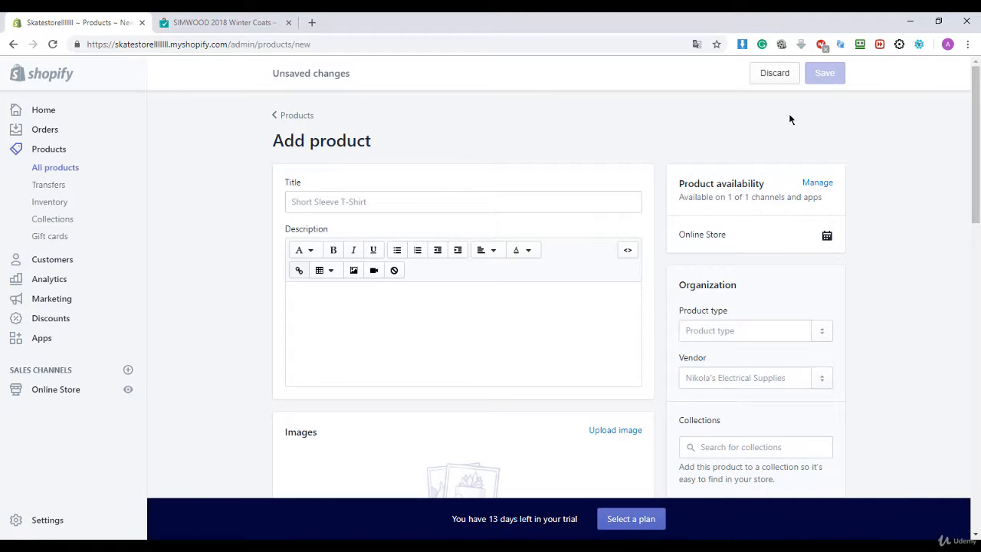
{"action": "left_click", "coordinate": [396, 201]}
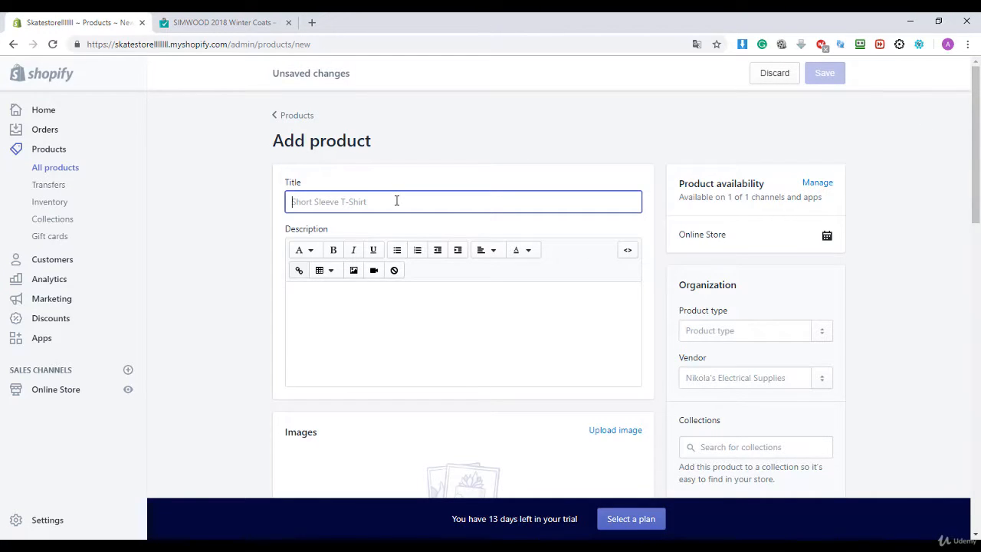
{"action": "type", "text": "Men Shirt"}
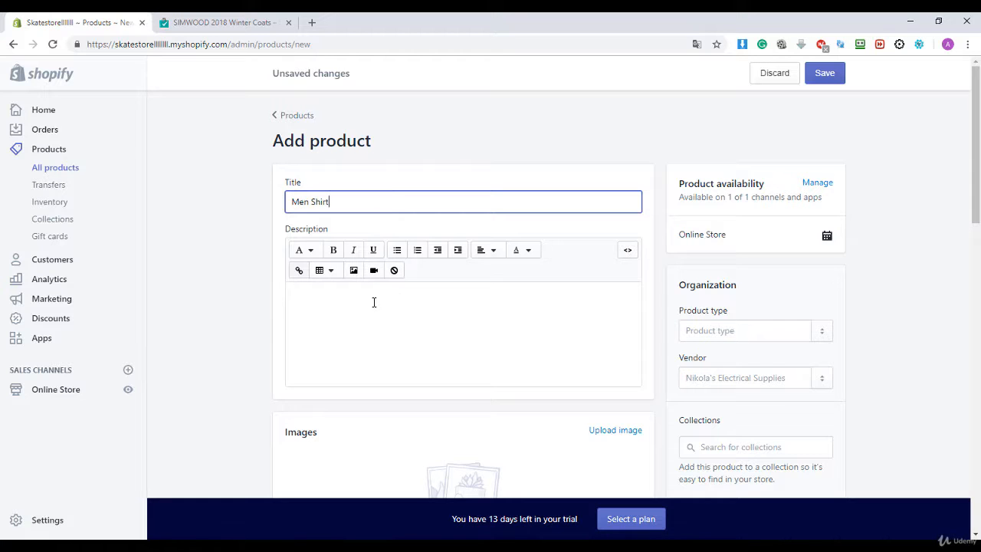
{"action": "left_click", "coordinate": [374, 302]}
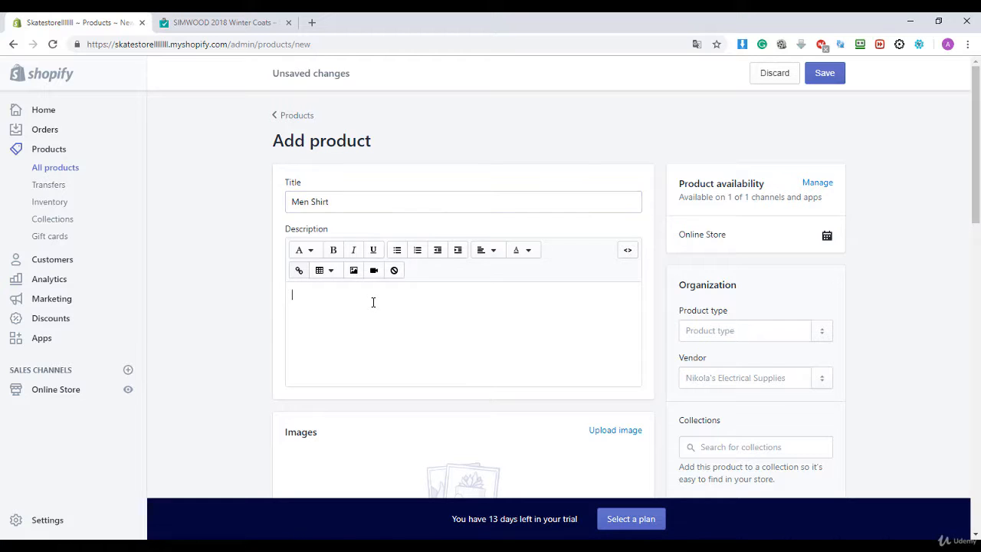
{"action": "type", "text": "Lorem ipsum dolor sit amet conse ctetur adipisicing elit, sed do eiusmod tempor incididunt ut labore et dolore magna aliqua. Ut enim ad minim veniam, quis nostrud exercitation ullamco laboris nisi ut aliquip ex ea commodo consequat. orem ipsum dolor sit amet conse ctetur adipisicing elit, sed do eiusmod tempor incididunt ut labore et dolore magna aliqua. Ut enim ad minim veniam. LOREM IPSUM DOLOR SIT AMET CONSE CTETUR ADIPISICING ELIT SED DO EIUSMOD TEMPOR INCIDIDUNT UT LABOREV ET DOLORE MAGNA ALIQUA UT ENIM AD MIN"}
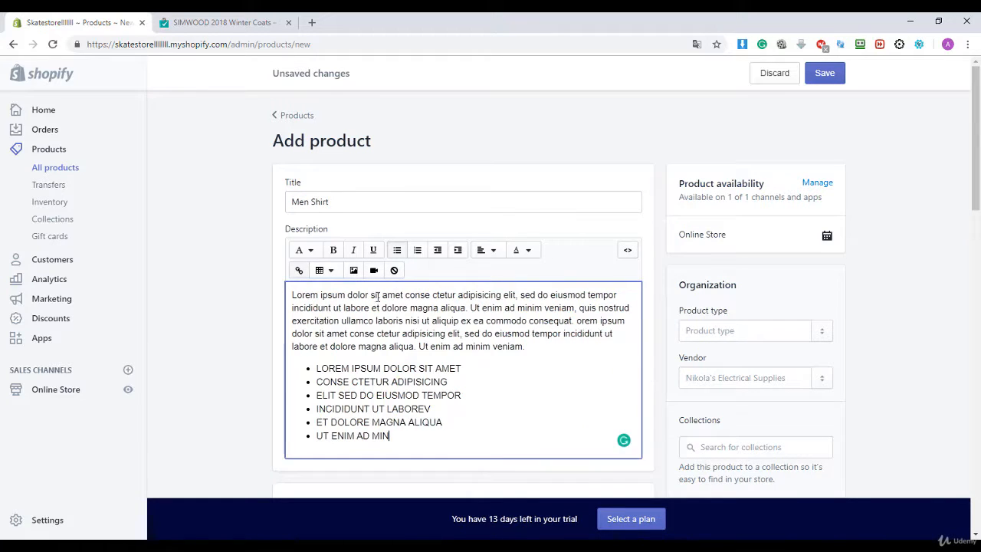
Assign the new product to the Men Shirts collection.
{"action": "scroll", "coordinate": [672, 253], "scroll_direction": "down", "scroll_amount": 2}
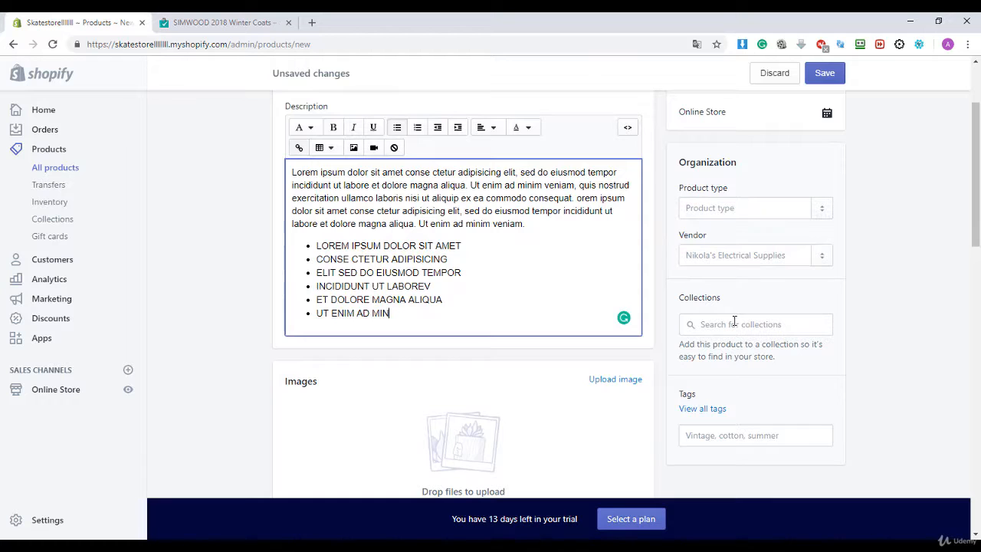
{"action": "left_click", "coordinate": [734, 324]}
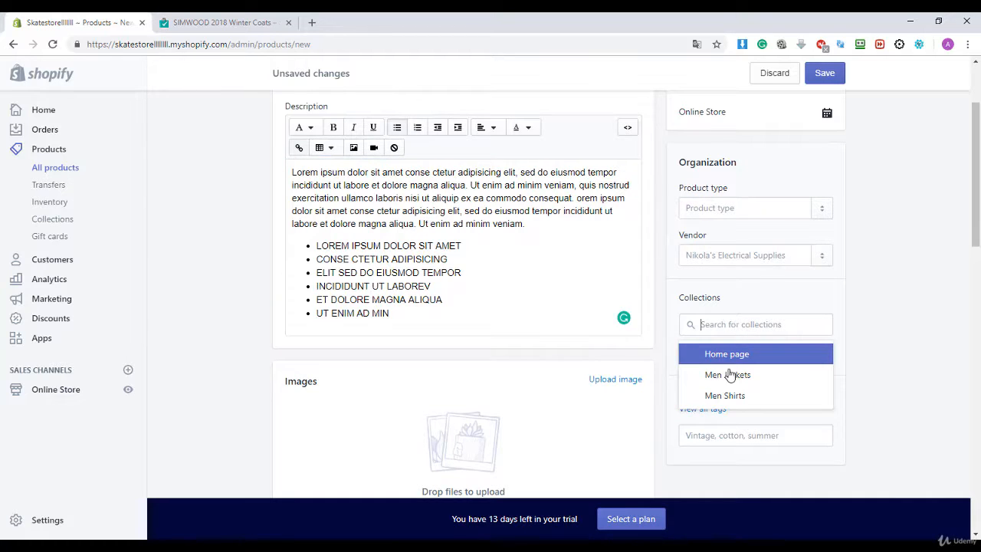
{"action": "left_click", "coordinate": [721, 396]}
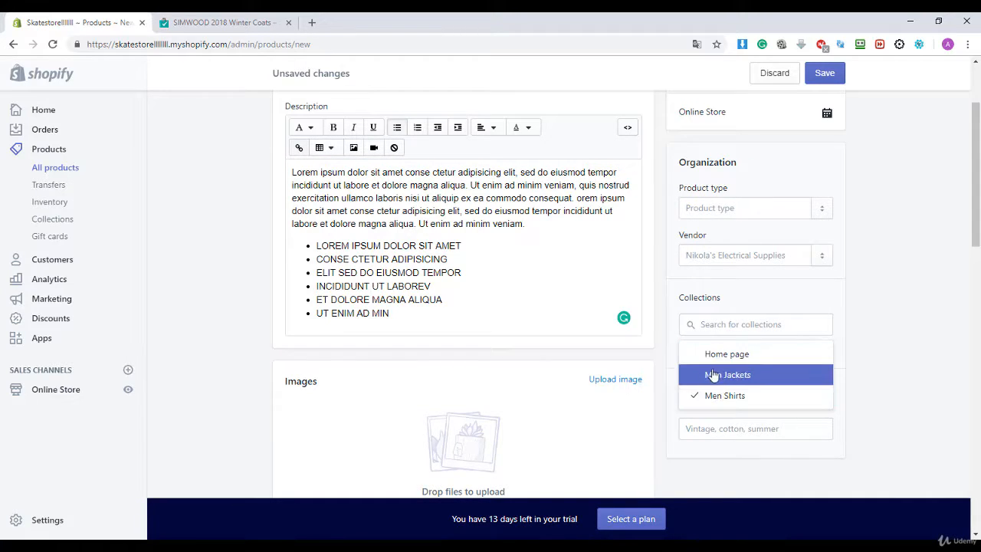
{"action": "left_click", "coordinate": [646, 351]}
Upload the image file "black" from the desktop folder as the product image.
{"action": "scroll", "coordinate": [598, 316], "scroll_direction": "down", "scroll_amount": 2}
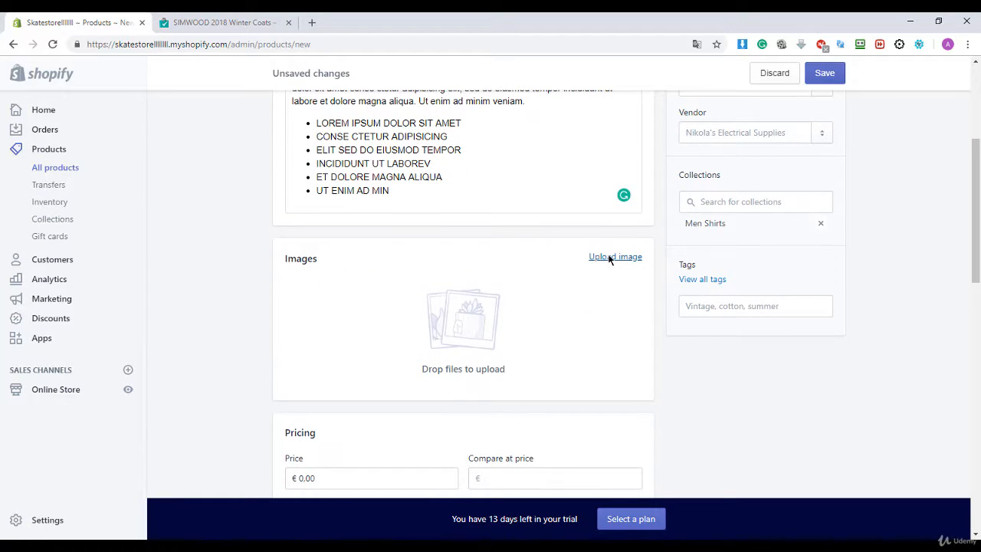
{"action": "left_click", "coordinate": [611, 259]}
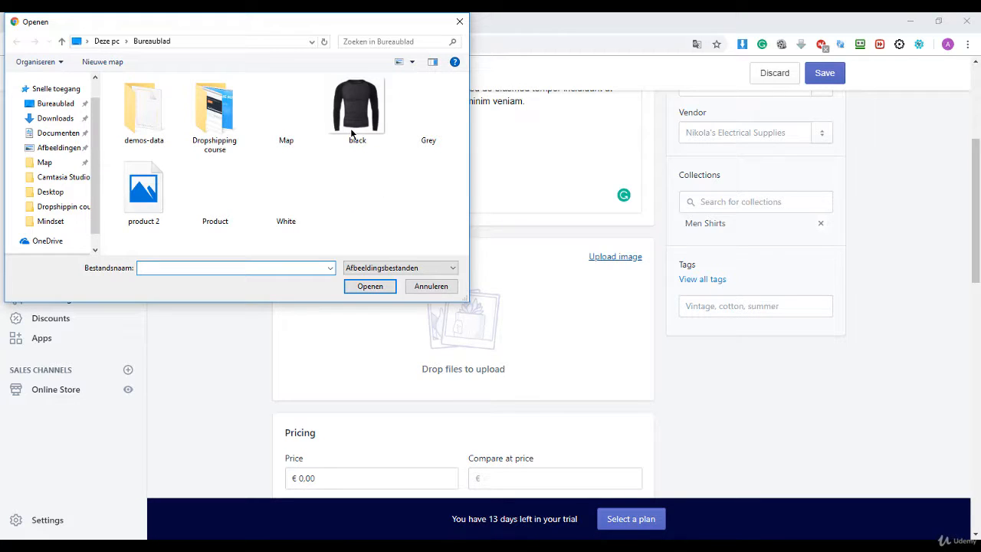
{"action": "left_click", "coordinate": [353, 135]}
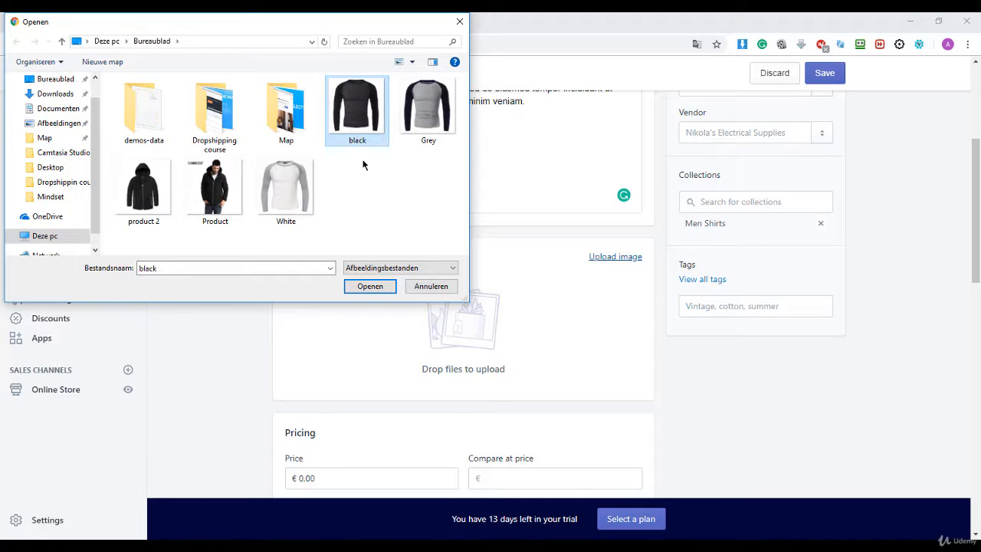
{"action": "left_click", "coordinate": [348, 288]}
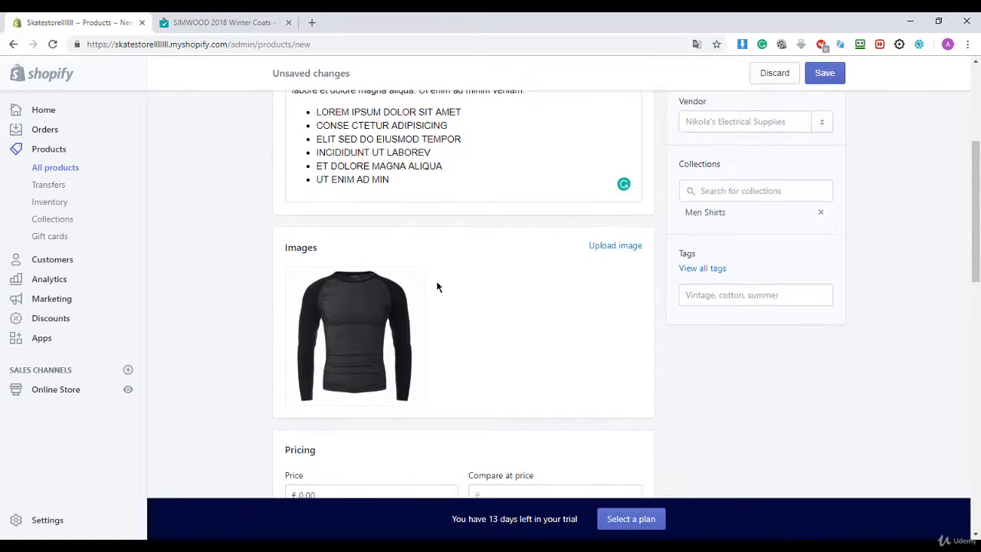
Set the product's price to €30.00 and its inventory quantity to 100.
{"action": "scroll", "coordinate": [437, 287], "scroll_direction": "down", "scroll_amount": 3}
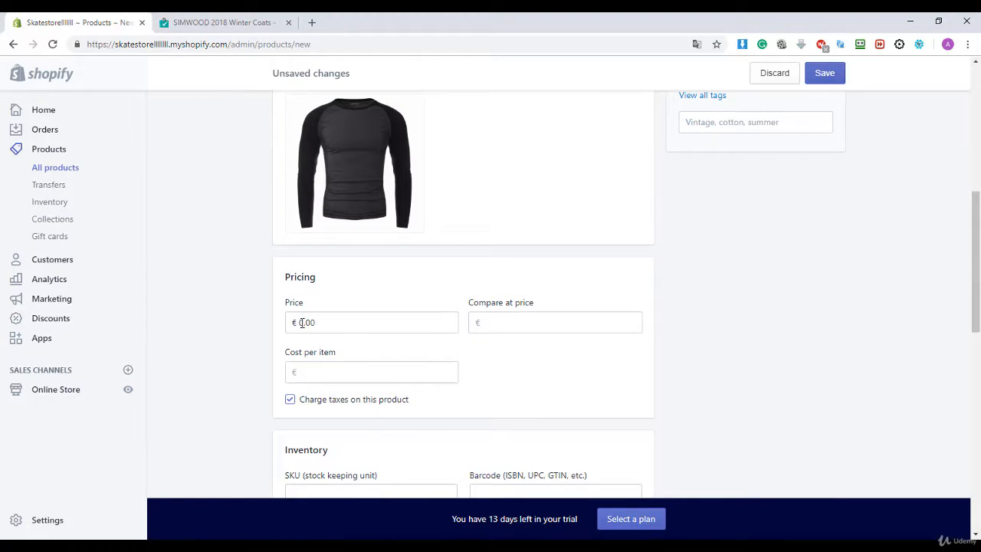
{"action": "left_click", "coordinate": [302, 323]}
{"action": "type", "text": "30"}
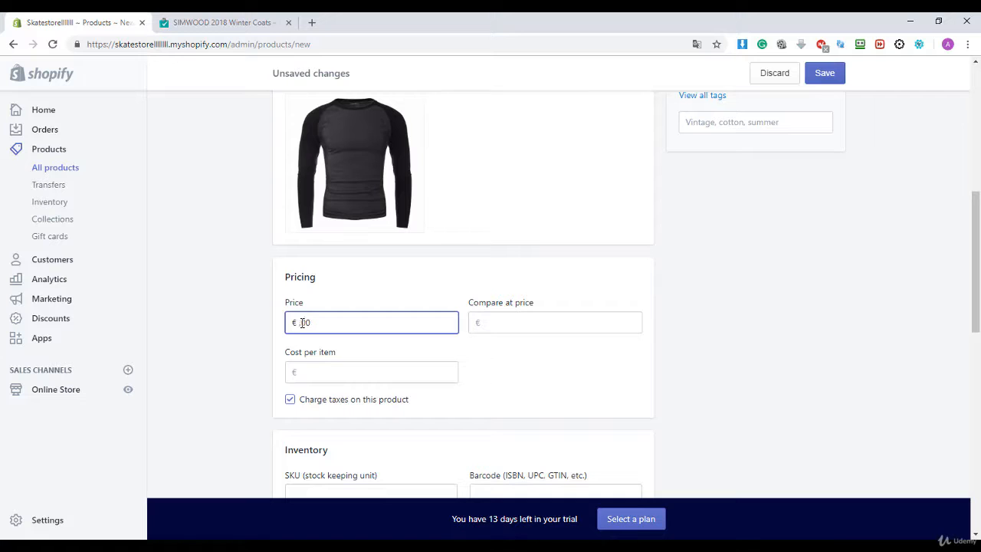
{"action": "type", "text": ".00"}
{"action": "scroll", "coordinate": [477, 295], "scroll_direction": "down", "scroll_amount": 4}
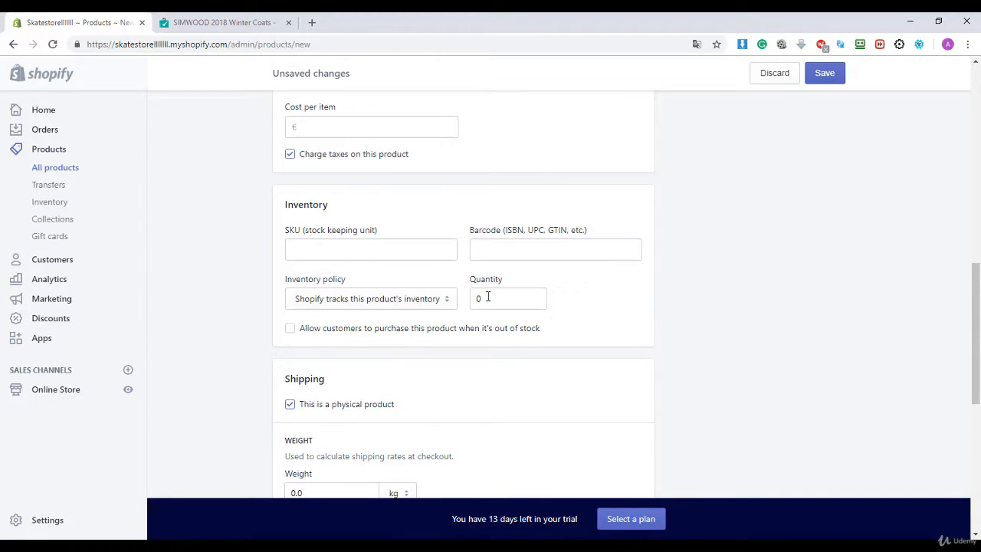
{"action": "left_click", "coordinate": [487, 296]}
{"action": "type", "text": "100"}
Add product variants with a Size option that has the values S, M and L.
{"action": "scroll", "coordinate": [489, 295], "scroll_direction": "down", "scroll_amount": 4}
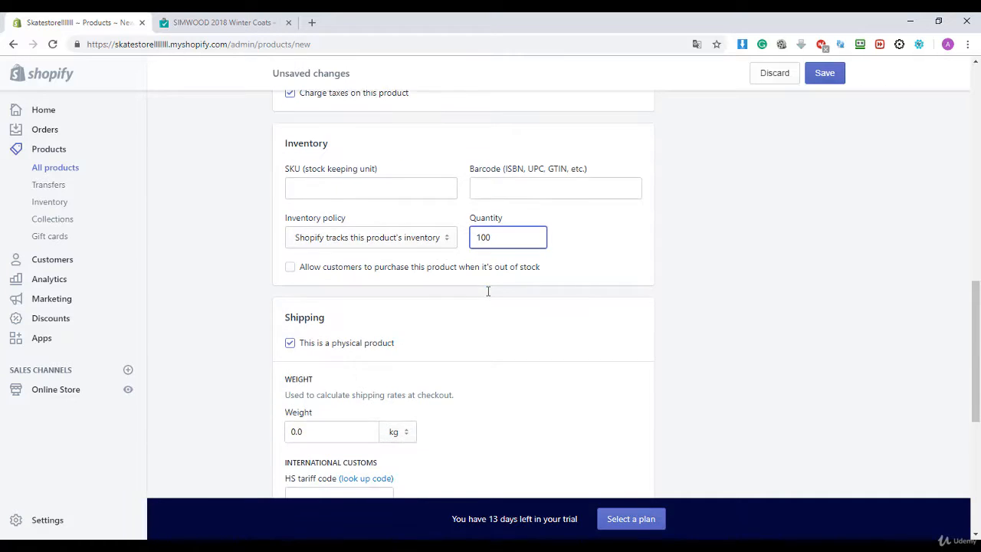
{"action": "scroll", "coordinate": [477, 282], "scroll_direction": "down", "scroll_amount": 3}
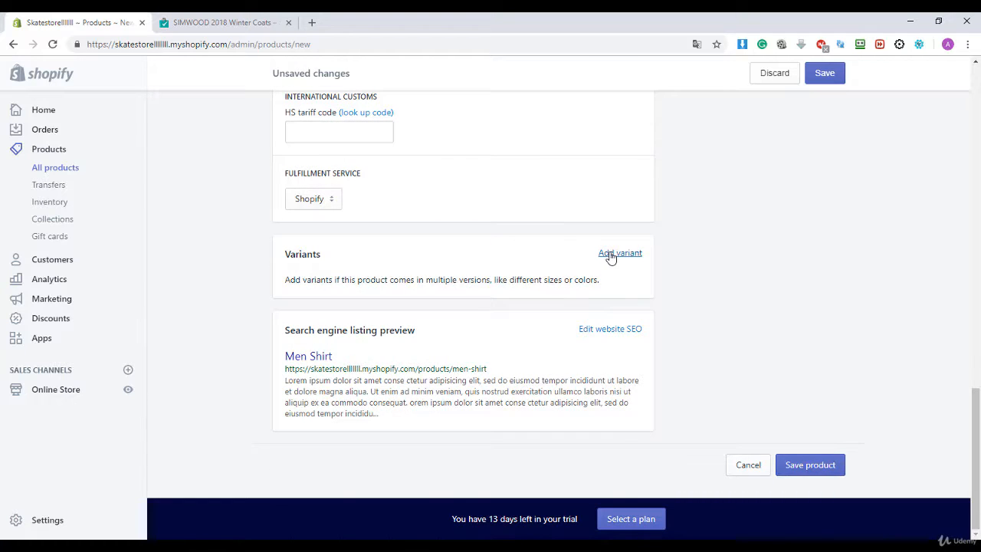
{"action": "left_click", "coordinate": [611, 256]}
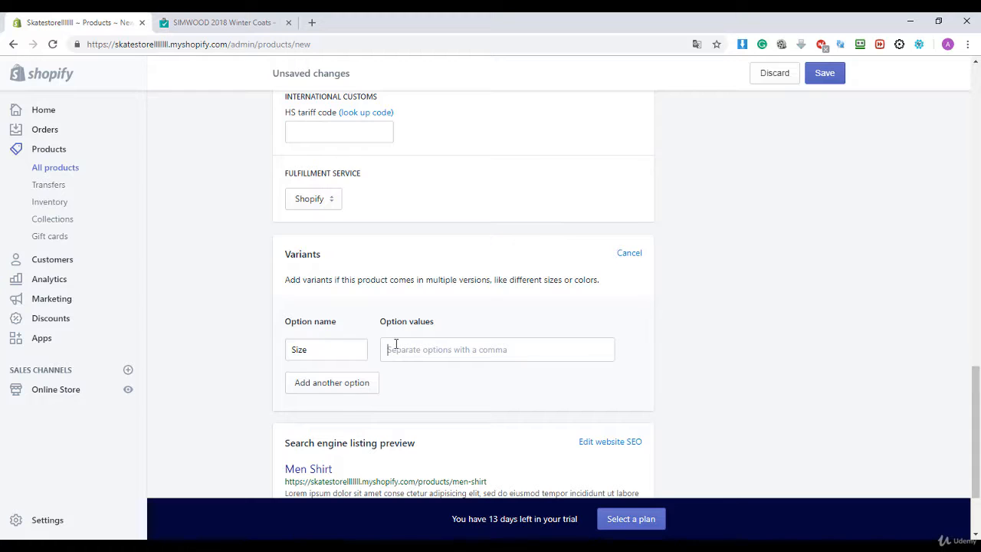
{"action": "type", "text": "S"}
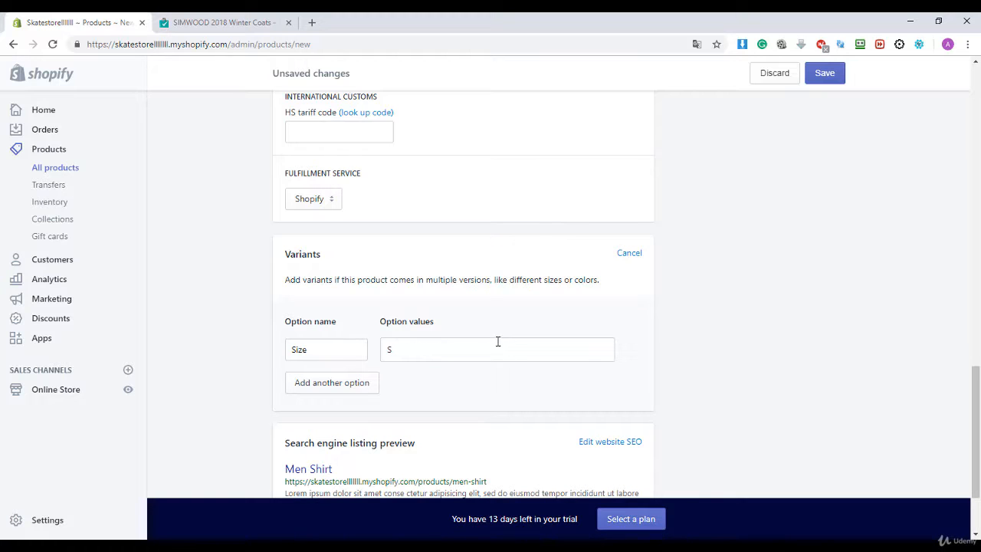
{"action": "key", "text": "Return"}
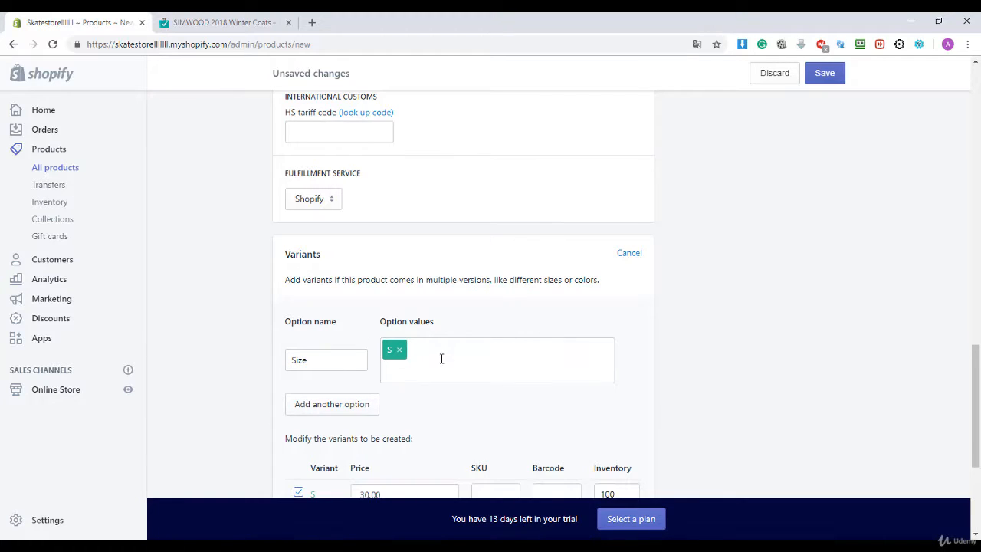
{"action": "type", "text": "M"}
{"action": "key", "text": "Return"}
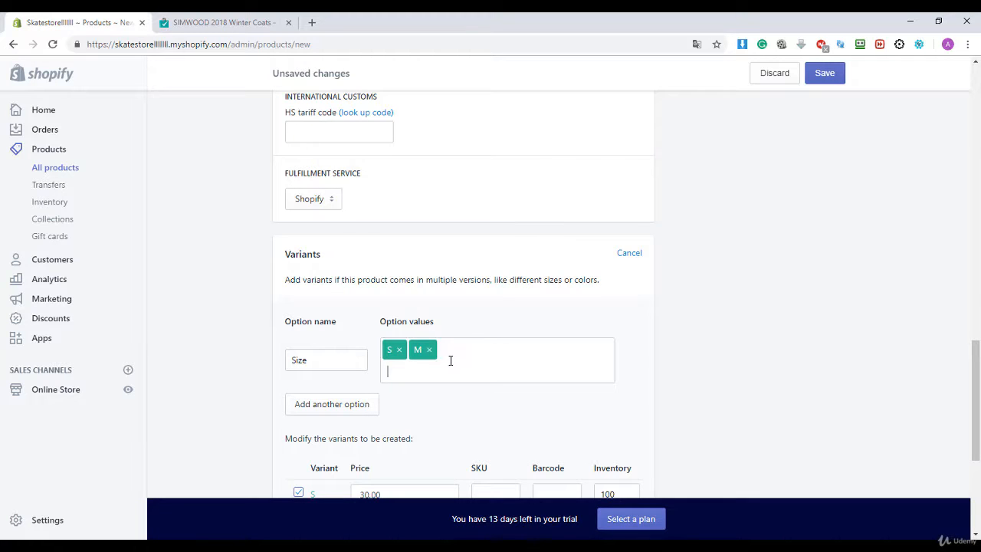
{"action": "type", "text": "L"}
{"action": "key", "text": "Return"}
Add a second variant option, Color, with the values BLACK, GREY and WHITE.
{"action": "scroll", "coordinate": [459, 325], "scroll_direction": "down", "scroll_amount": 3}
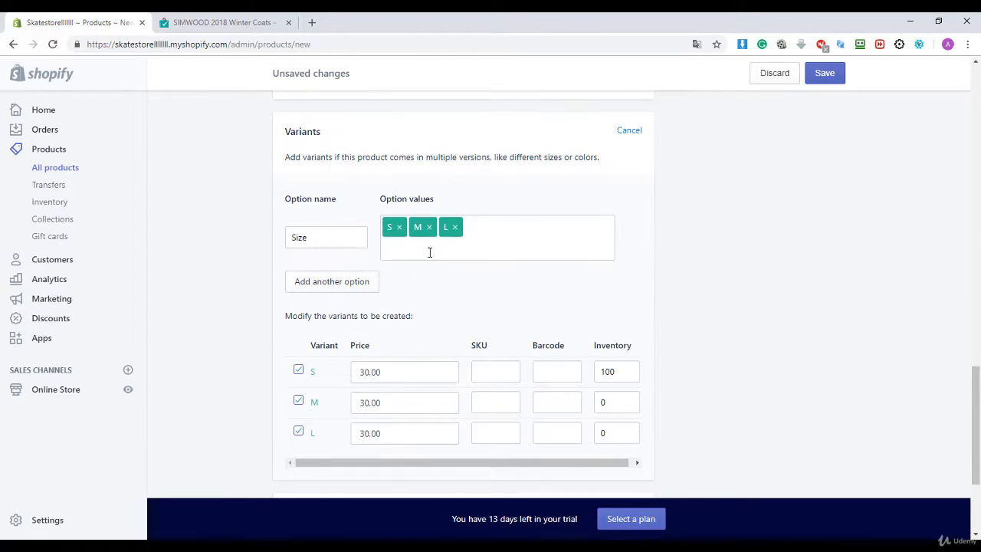
{"action": "left_click", "coordinate": [363, 281]}
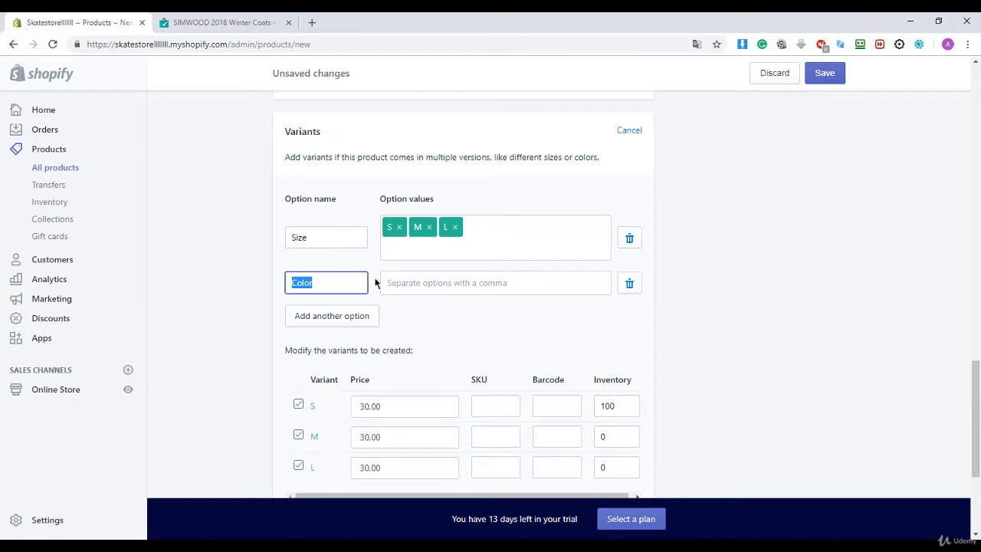
{"action": "left_click", "coordinate": [418, 281]}
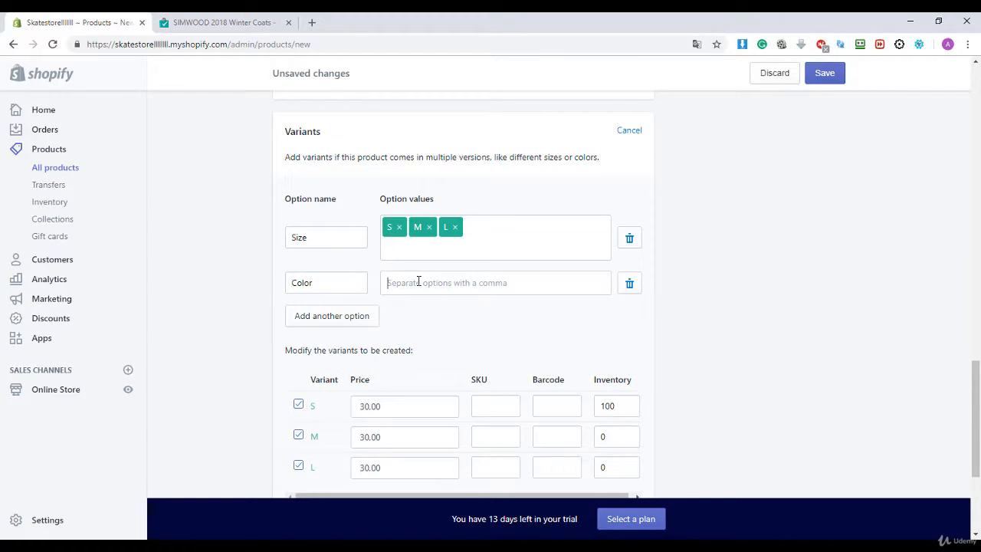
{"action": "type", "text": "BLACK"}
{"action": "left_click", "coordinate": [481, 257]}
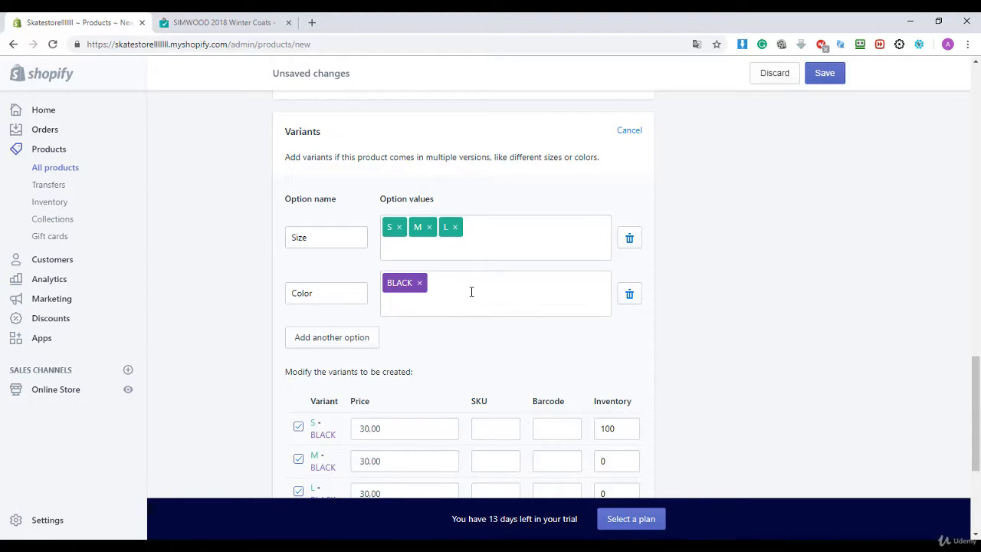
{"action": "type", "text": "GREY"}
{"action": "key", "text": "Return"}
{"action": "type", "text": "WHITE"}
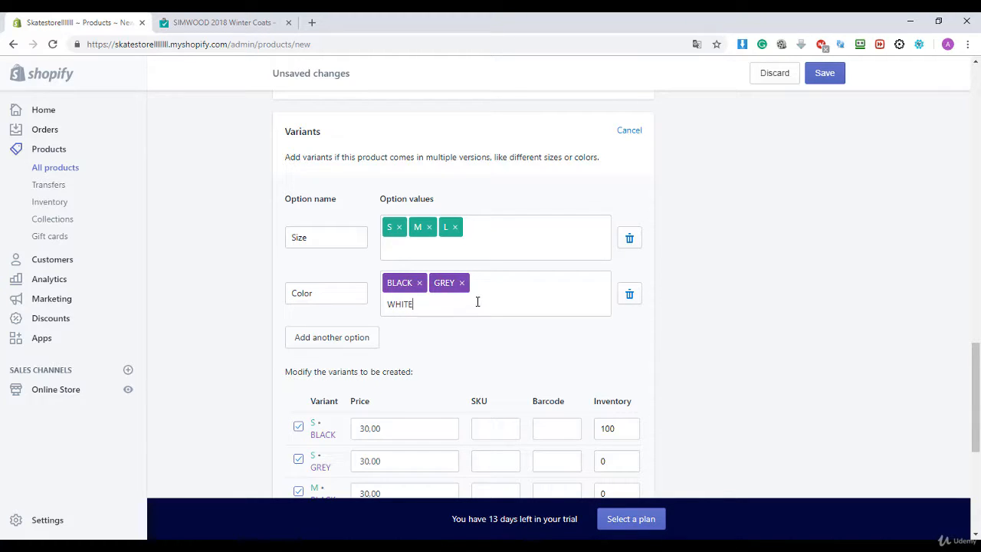
{"action": "key", "text": "Return"}
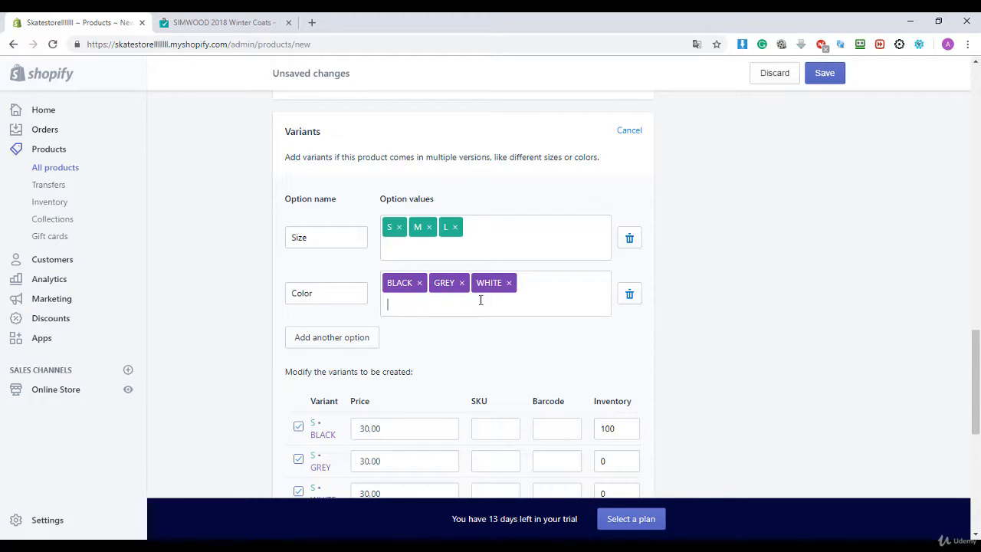
Set the inventory to 100 for the S GREY and S WHITE variants and for all three M variants.
{"action": "scroll", "coordinate": [520, 305], "scroll_direction": "down", "scroll_amount": 1}
{"action": "scroll", "coordinate": [520, 305], "scroll_direction": "down", "scroll_amount": 3}
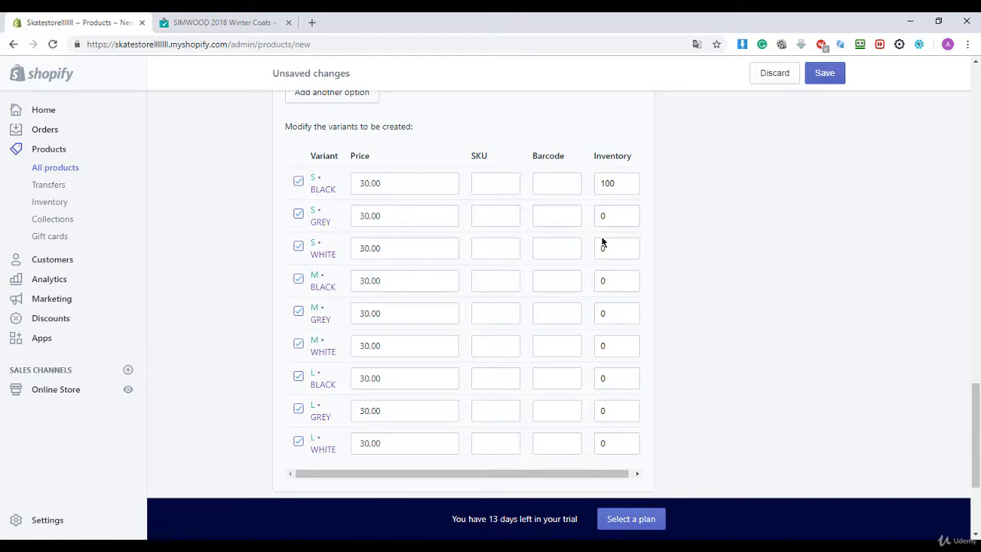
{"action": "left_click", "coordinate": [612, 217]}
{"action": "type", "text": "100"}
{"action": "left_click", "coordinate": [620, 249]}
{"action": "left_click", "coordinate": [610, 282]}
{"action": "type", "text": "100"}
{"action": "left_click", "coordinate": [609, 313]}
{"action": "key", "text": "BackSpace"}
{"action": "left_click", "coordinate": [612, 346]}
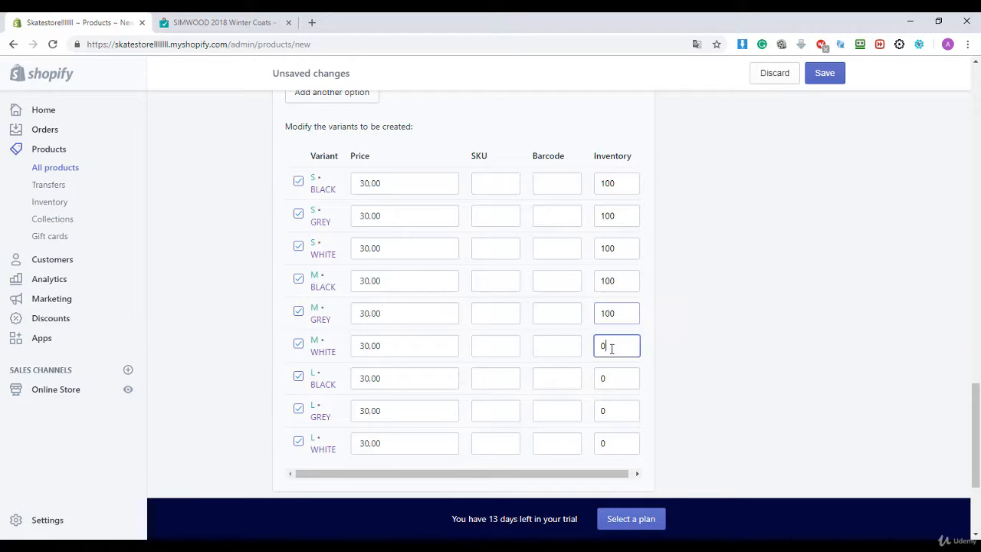
{"action": "key", "text": "BackSpace"}
{"action": "type", "text": "100"}
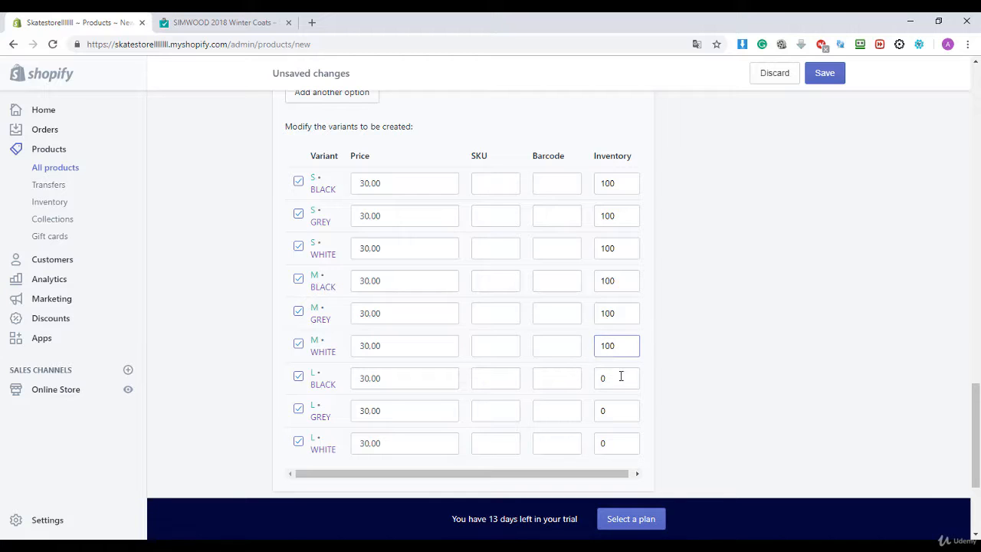
Set the inventory to 100 for the L BLACK, L GREY and L WHITE variants.
{"action": "left_click", "coordinate": [600, 377]}
{"action": "key", "text": "Delete"}
{"action": "type", "text": "100"}
{"action": "left_click", "coordinate": [597, 408]}
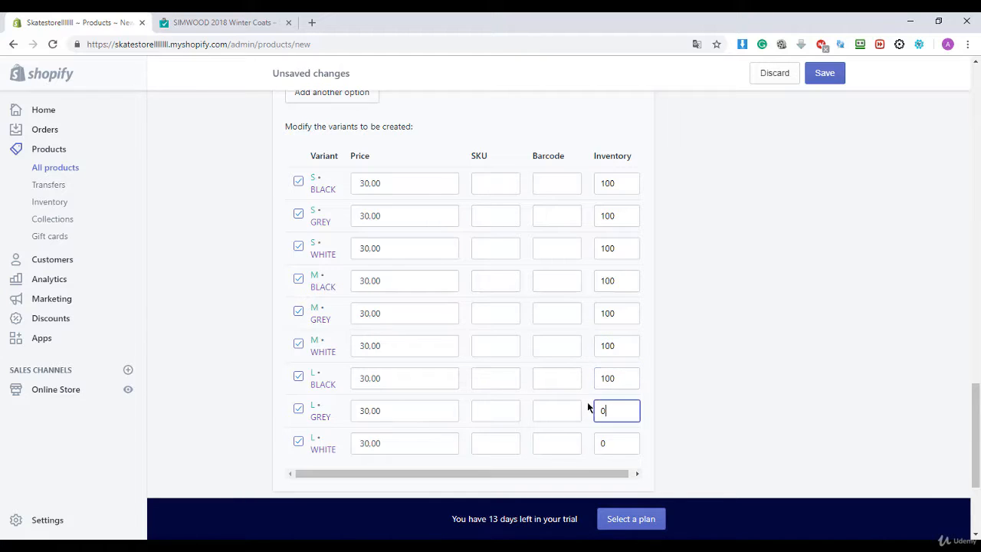
{"action": "key", "text": "Delete"}
{"action": "left_click", "coordinate": [605, 443]}
{"action": "key", "text": "Delete"}
{"action": "type", "text": "100"}
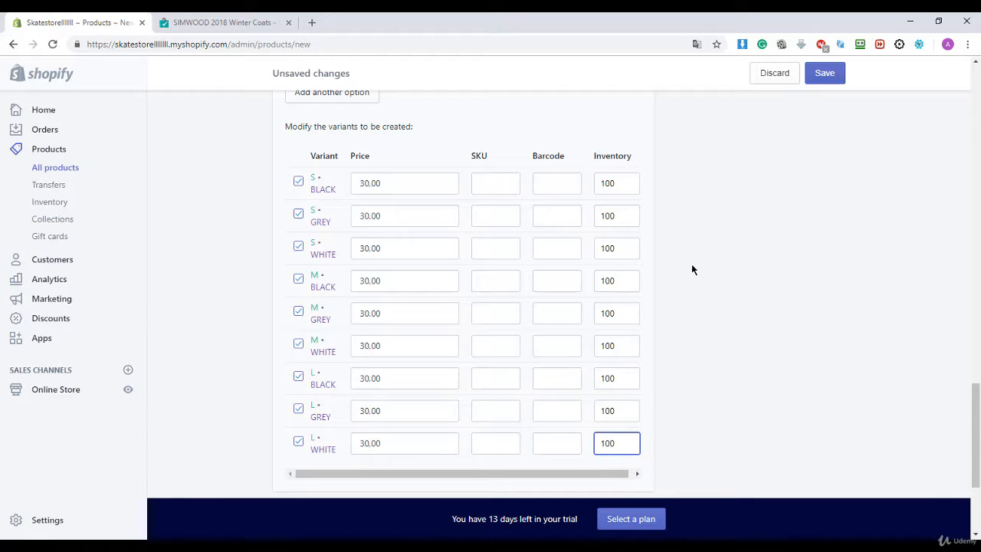
Save the new Men Shirt product with its variants.
{"action": "scroll", "coordinate": [692, 268], "scroll_direction": "down", "scroll_amount": 3}
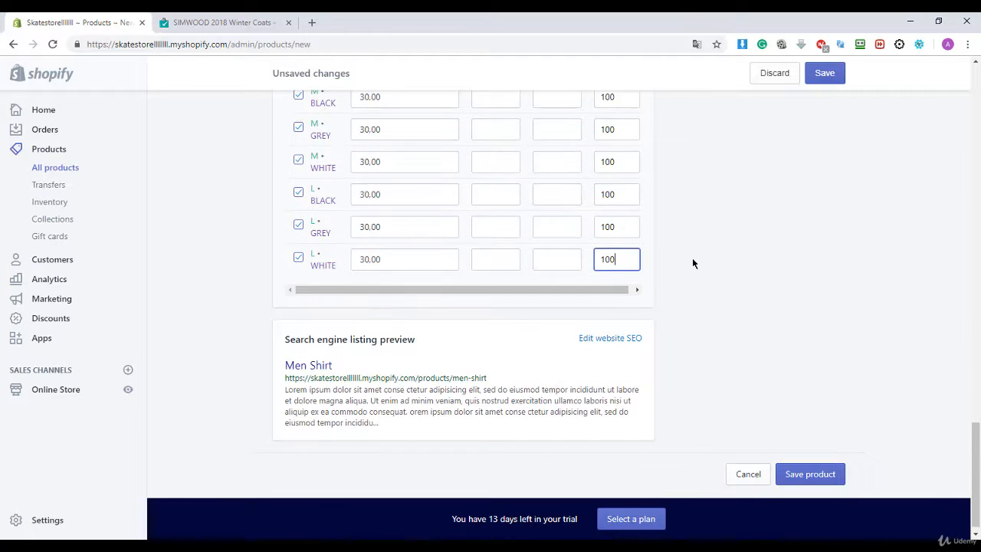
{"action": "left_click", "coordinate": [807, 463]}
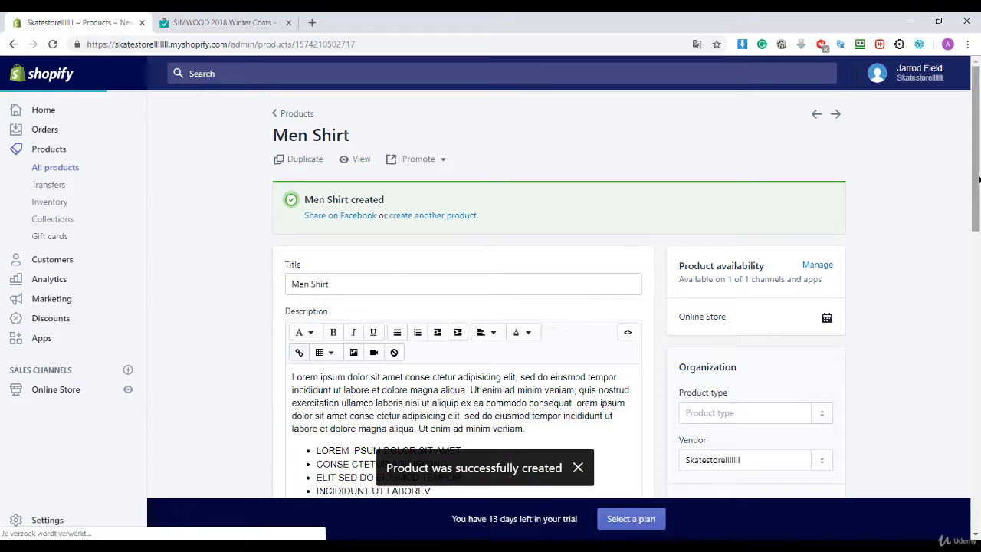
{"action": "scroll", "coordinate": [490, 307], "scroll_direction": "down", "scroll_amount": 3}
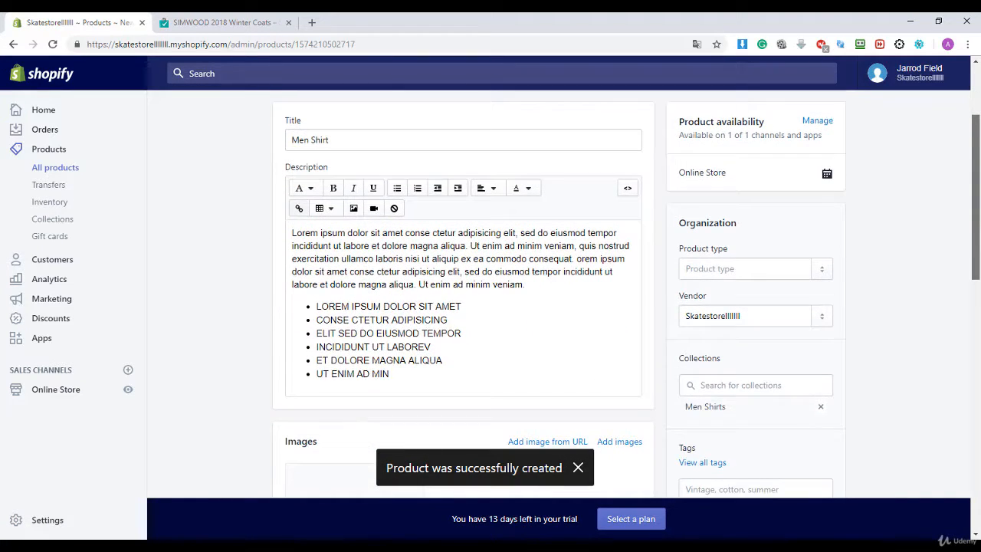
Upload the Grey image from the desktop and save it as the M GREY variant's image.
{"action": "scroll", "coordinate": [490, 306], "scroll_direction": "down", "scroll_amount": 5}
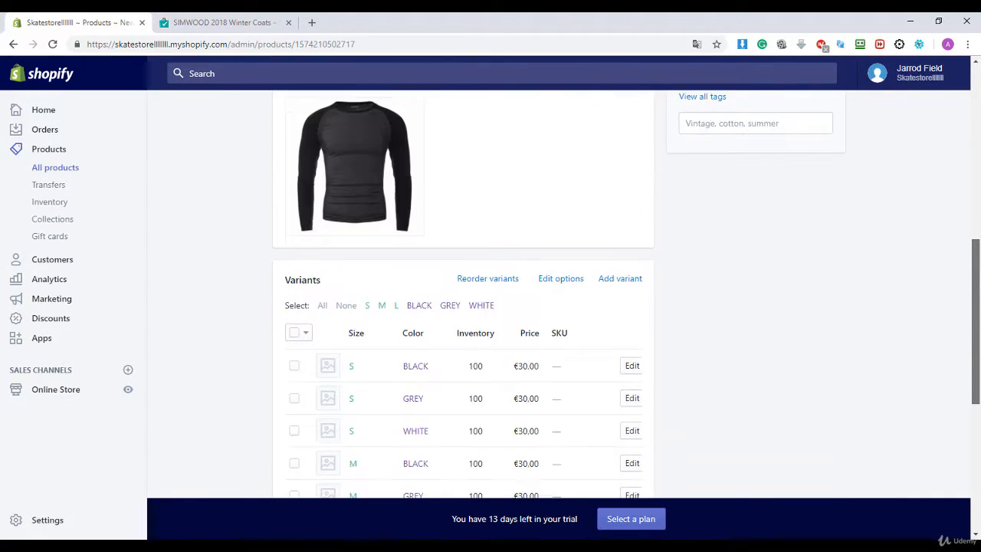
{"action": "scroll", "coordinate": [490, 307], "scroll_direction": "down", "scroll_amount": 2}
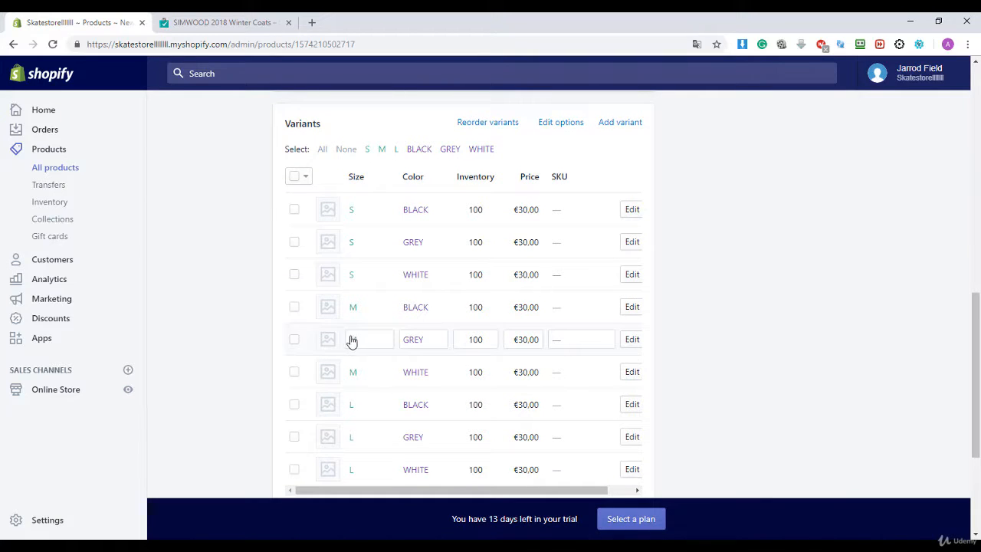
{"action": "left_click", "coordinate": [334, 349]}
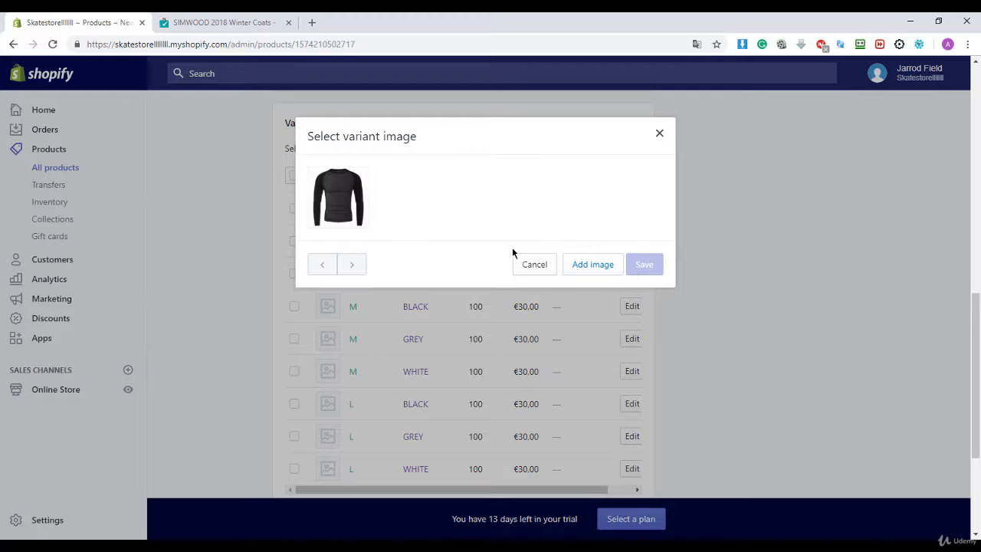
{"action": "left_click", "coordinate": [572, 266]}
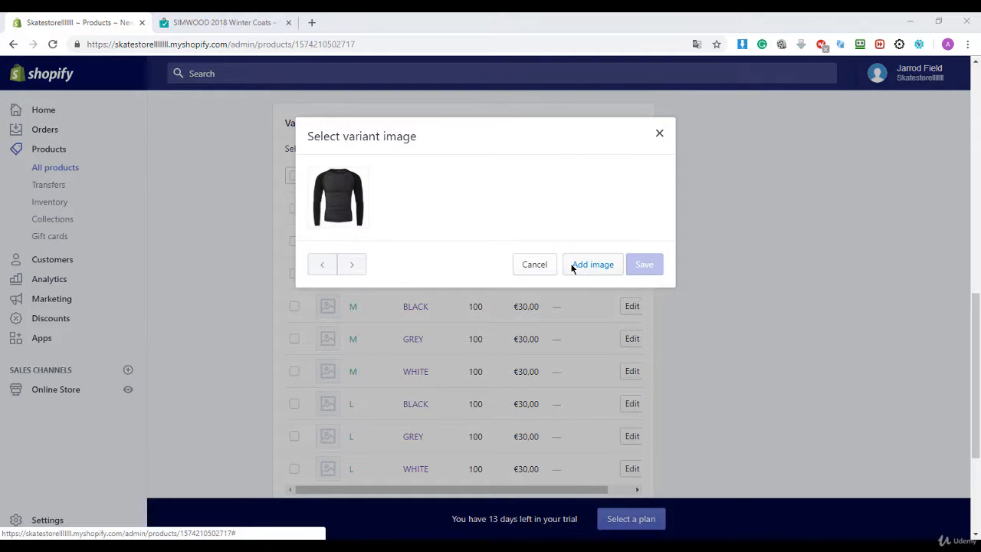
{"action": "left_click", "coordinate": [407, 143]}
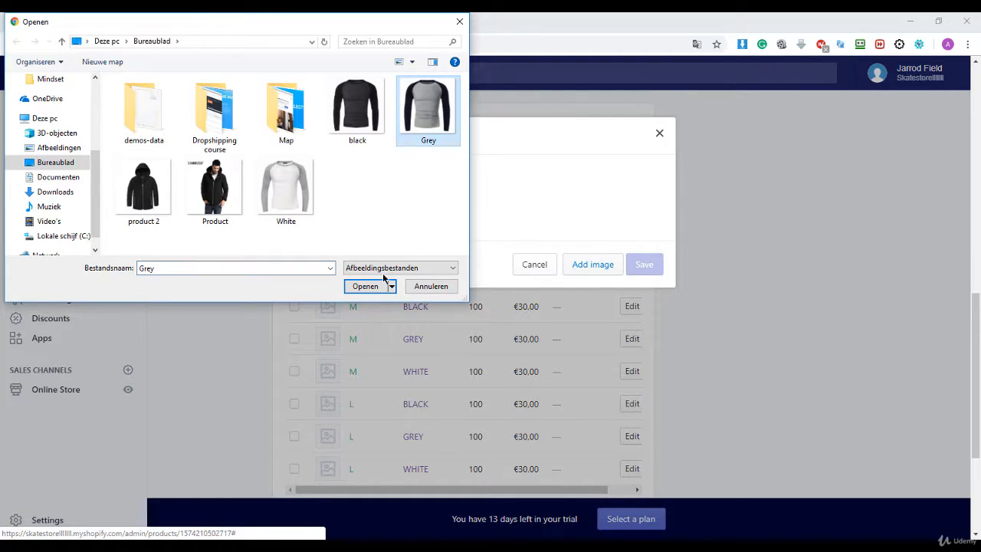
{"action": "left_click", "coordinate": [382, 285]}
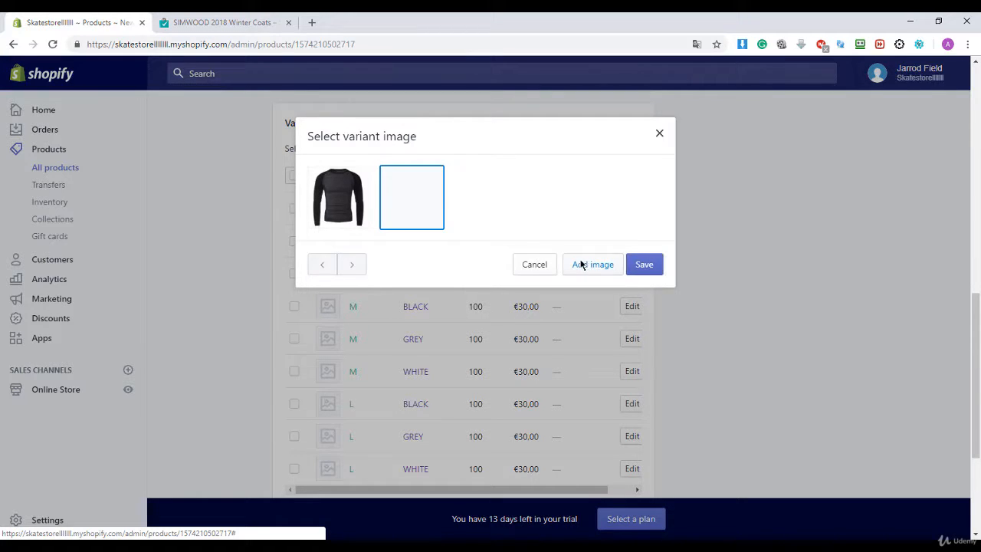
{"action": "left_click", "coordinate": [648, 268]}
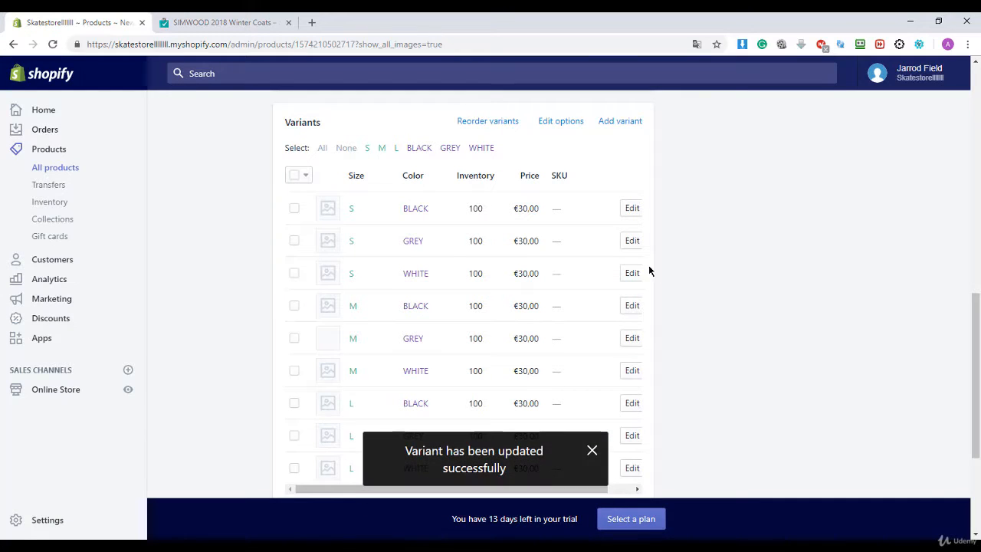
Assign the existing black shirt image to the M BLACK variant and save it.
{"action": "left_click", "coordinate": [328, 311]}
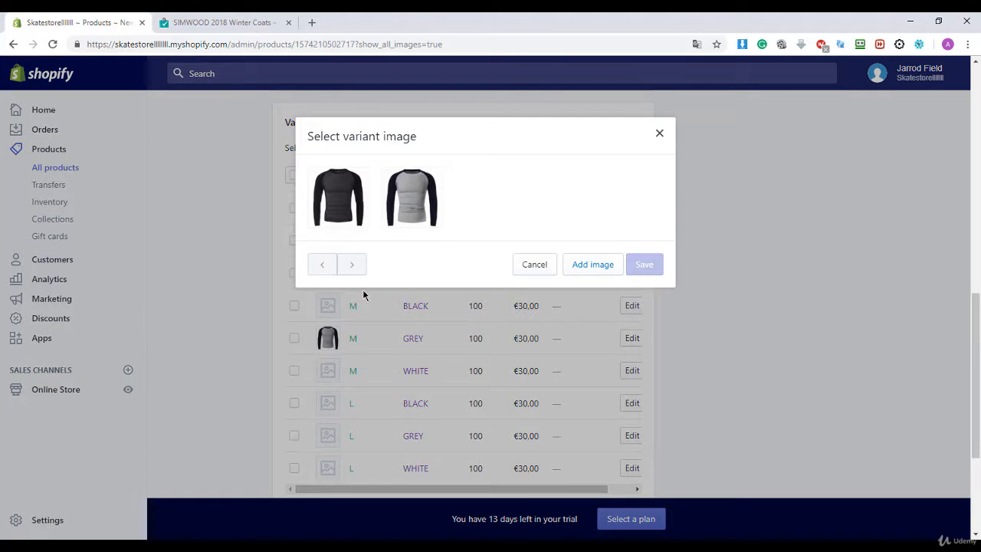
{"action": "left_click", "coordinate": [342, 217]}
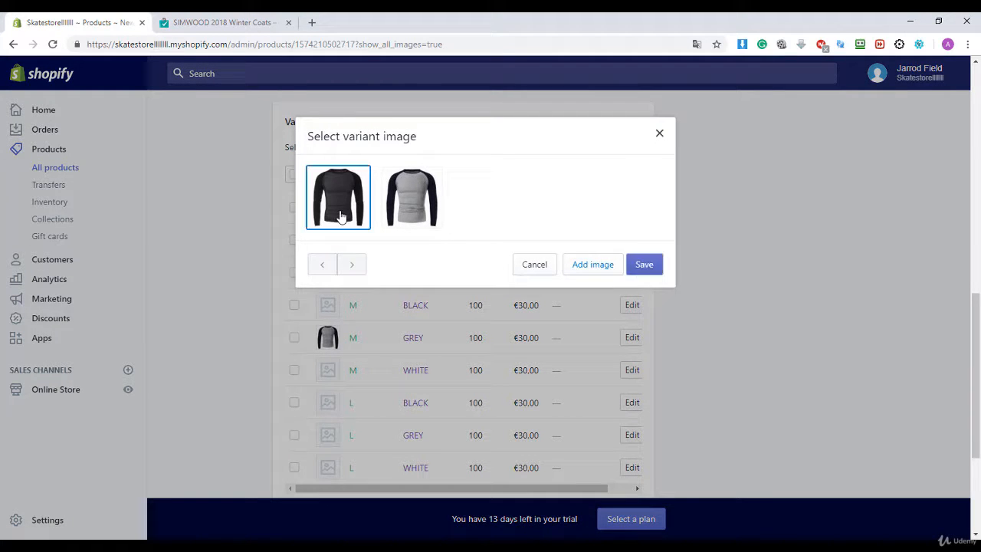
{"action": "left_click", "coordinate": [628, 267]}
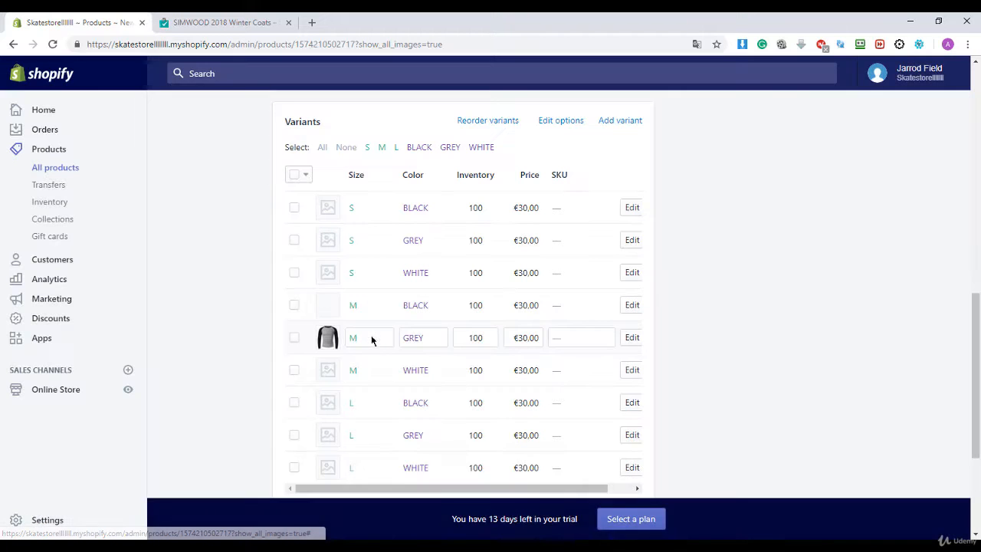
Upload the White image from the desktop and save it as the M WHITE variant's image.
{"action": "left_click", "coordinate": [332, 378]}
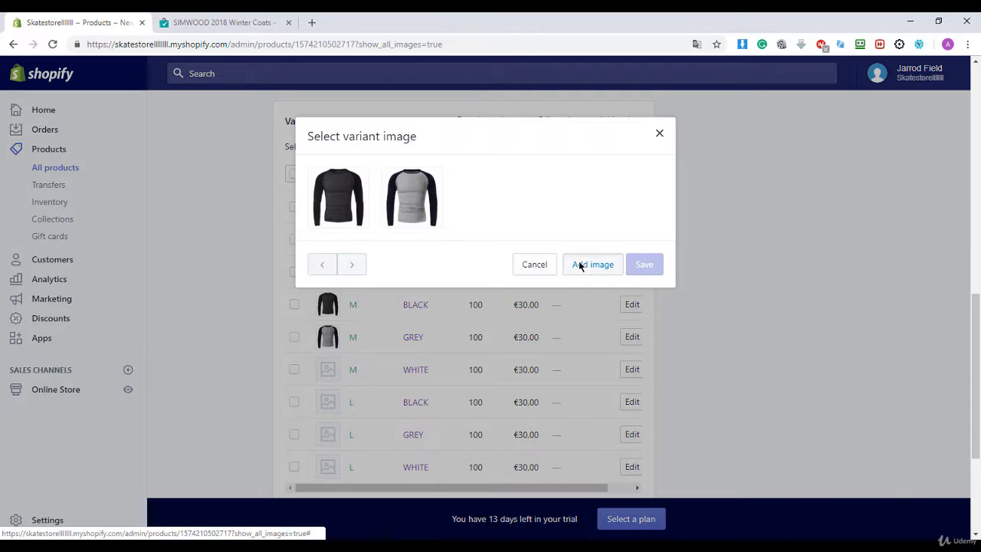
{"action": "left_click", "coordinate": [358, 221]}
{"action": "left_click", "coordinate": [307, 195]}
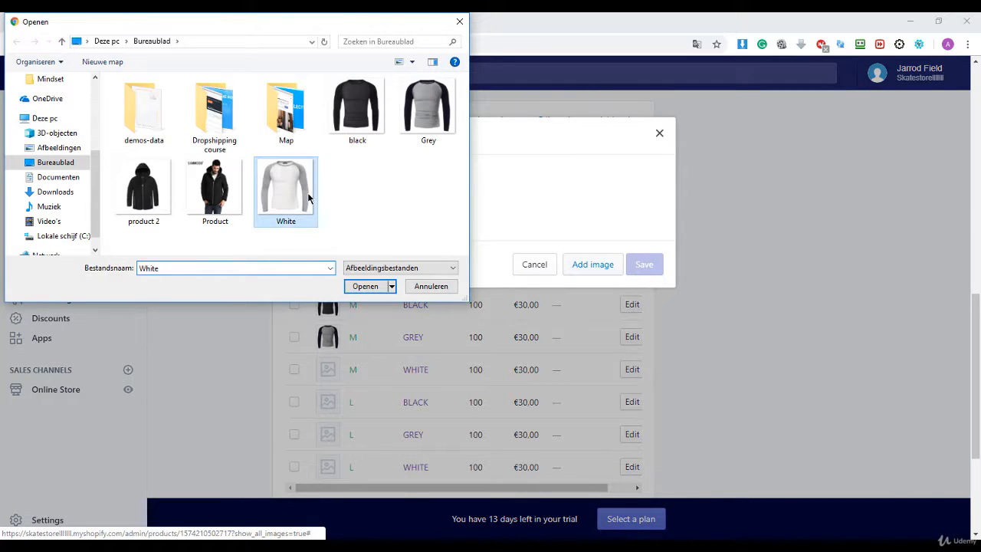
{"action": "left_click", "coordinate": [376, 291]}
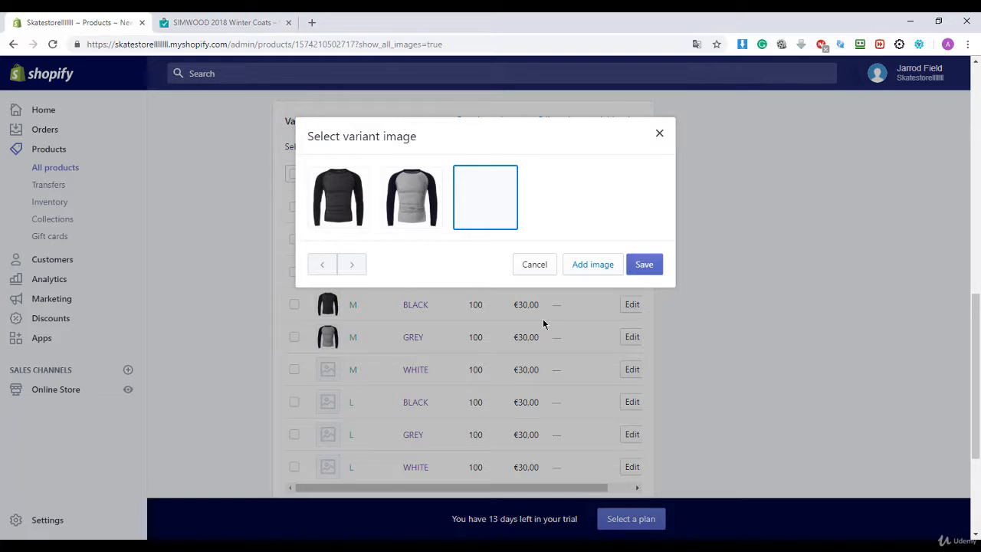
{"action": "left_click", "coordinate": [632, 268]}
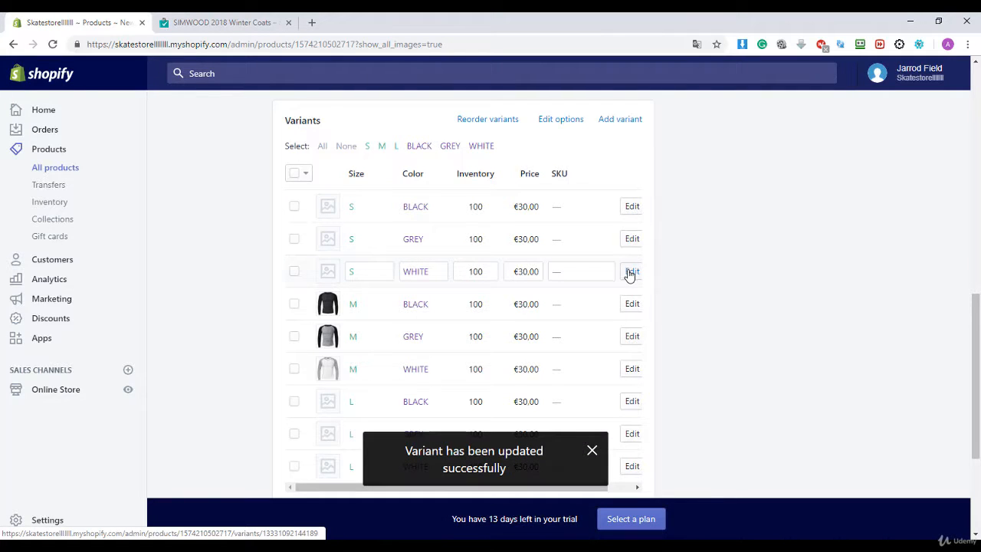
Review the Men Shirt product's variants and images, and view its page in the online store.
{"action": "scroll", "coordinate": [626, 274], "scroll_direction": "down", "scroll_amount": 1}
{"action": "scroll", "coordinate": [626, 274], "scroll_direction": "down", "scroll_amount": 2}
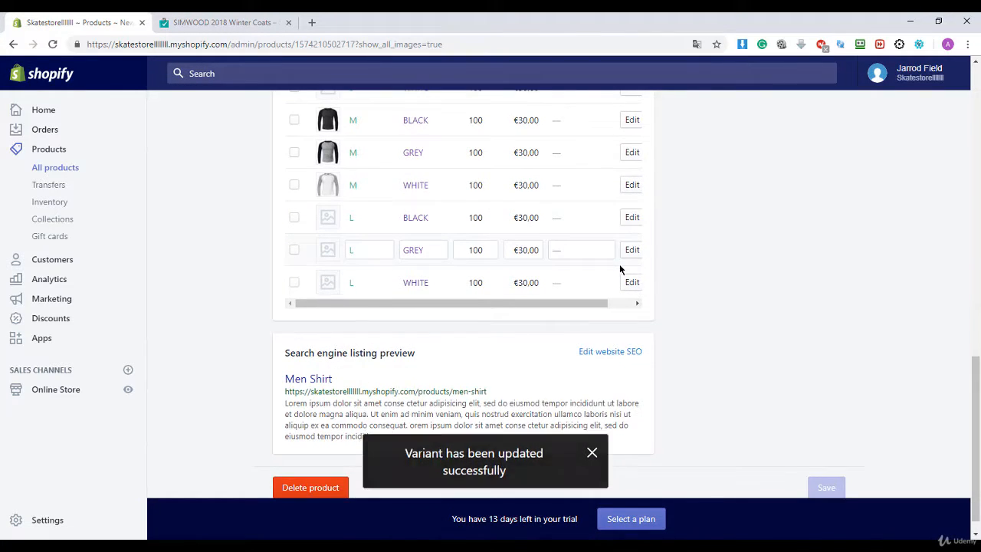
{"action": "scroll", "coordinate": [620, 264], "scroll_direction": "up", "scroll_amount": 1}
{"action": "scroll", "coordinate": [621, 270], "scroll_direction": "up", "scroll_amount": 12}
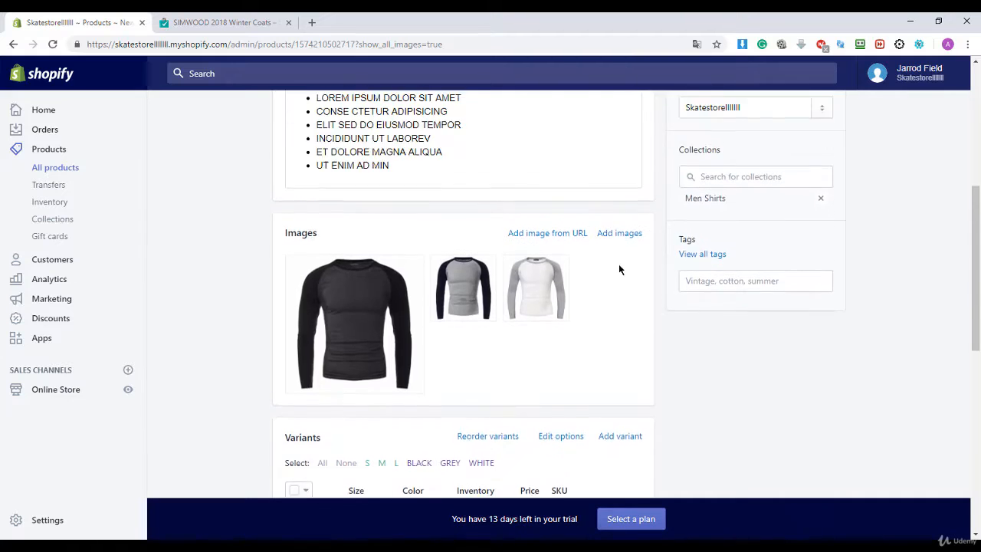
{"action": "scroll", "coordinate": [619, 264], "scroll_direction": "up", "scroll_amount": 2}
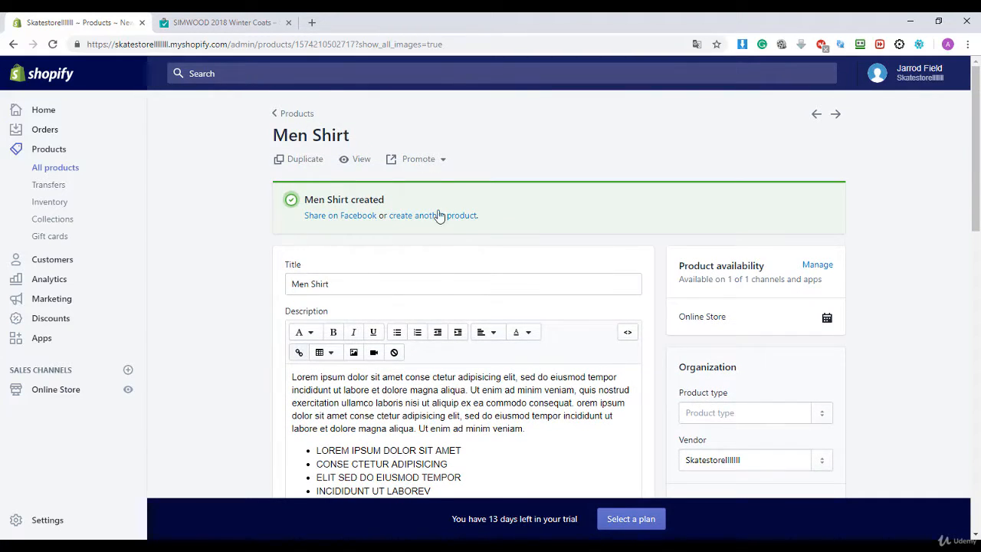
{"action": "left_click", "coordinate": [364, 163]}
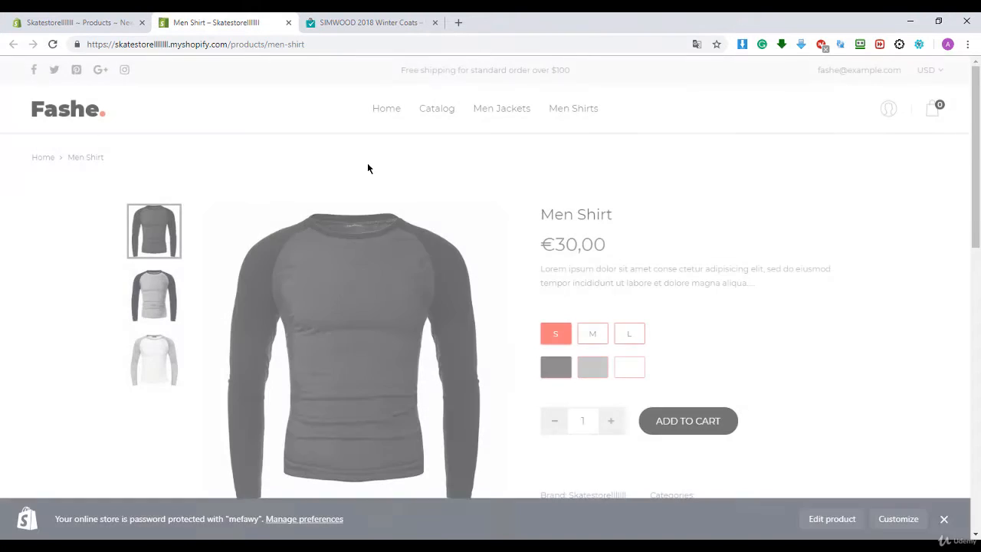
{"action": "scroll", "coordinate": [382, 170], "scroll_direction": "down", "scroll_amount": 1}
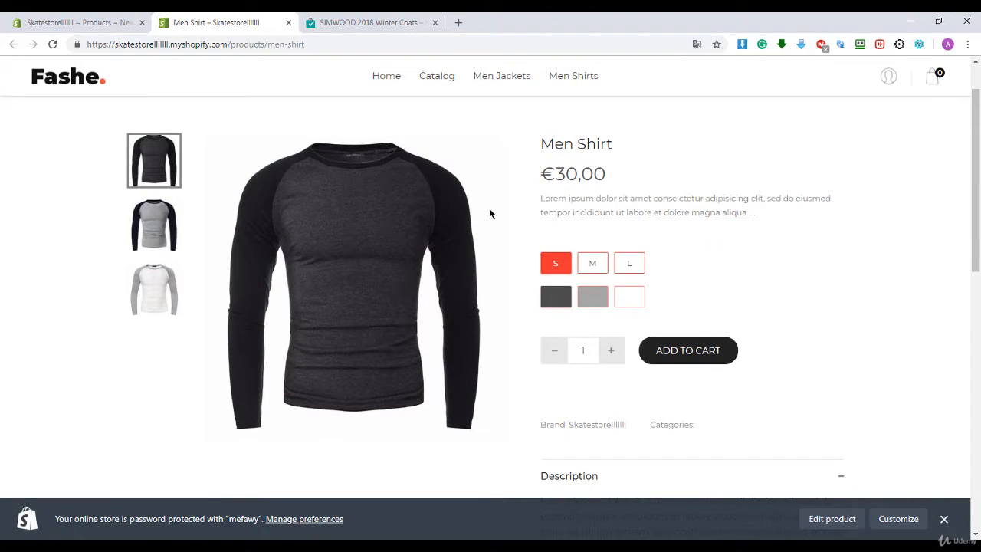
Try the M, L and S size options on the store page and preview the grey, white and black shirt images.
{"action": "left_click", "coordinate": [588, 265]}
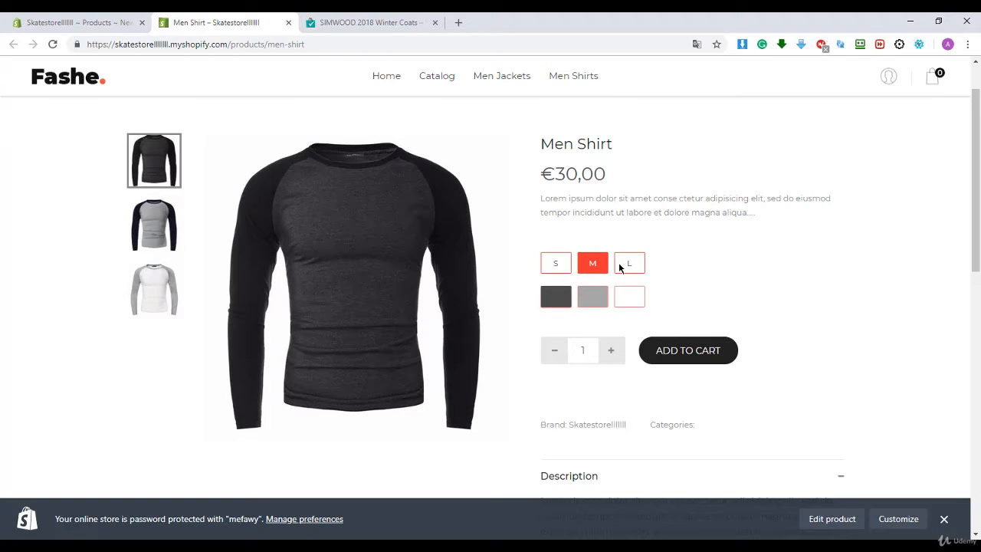
{"action": "left_click", "coordinate": [621, 263]}
{"action": "left_click", "coordinate": [567, 264]}
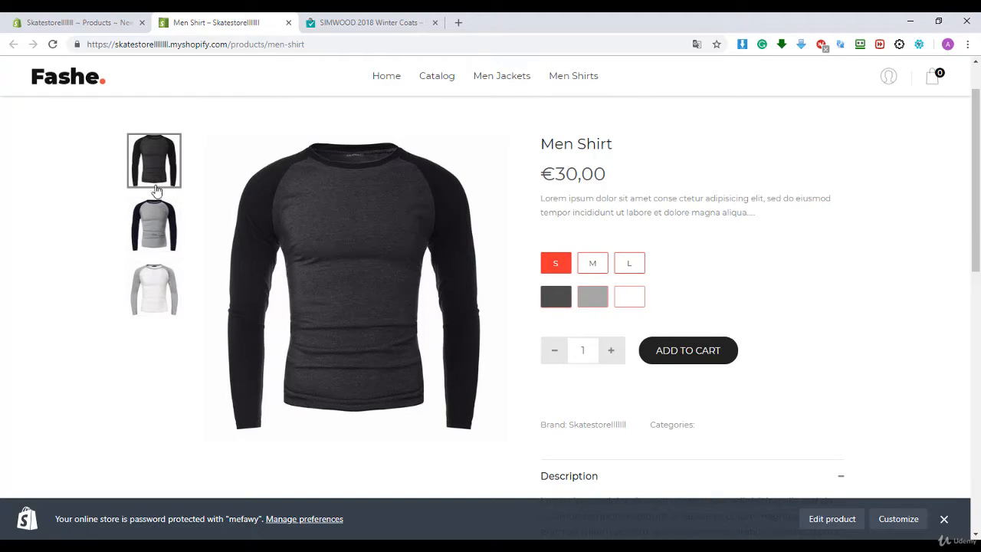
{"action": "left_click", "coordinate": [159, 222]}
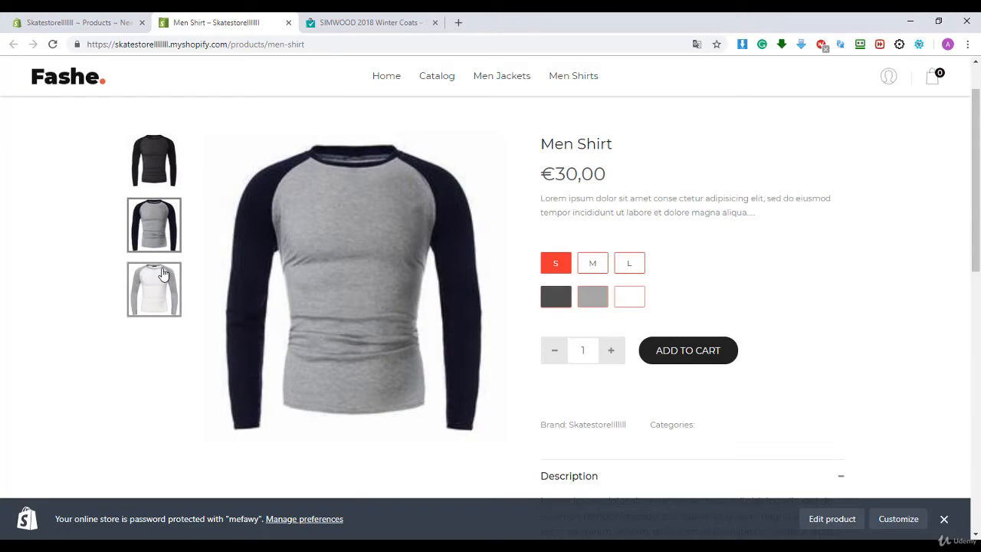
{"action": "left_click", "coordinate": [163, 272]}
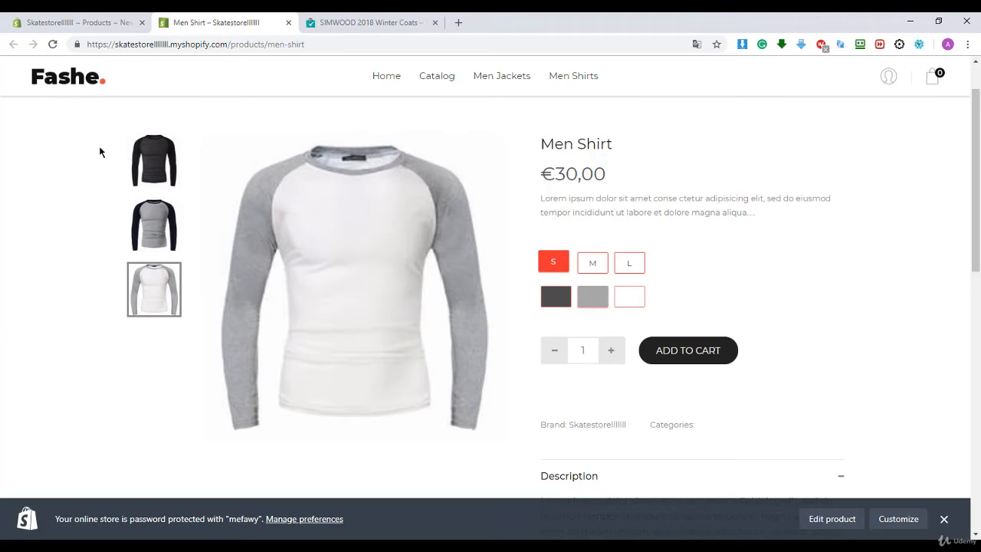
{"action": "left_click", "coordinate": [179, 183]}
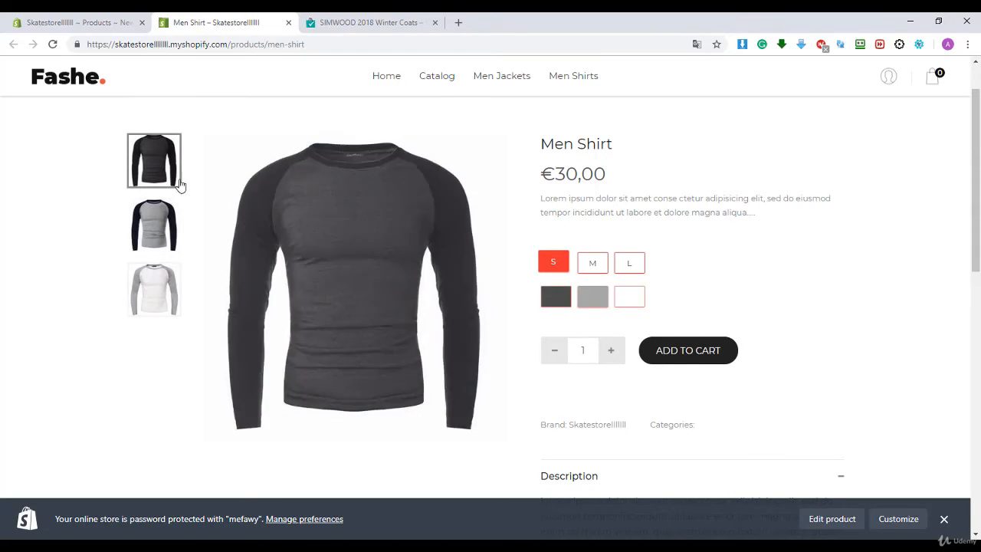